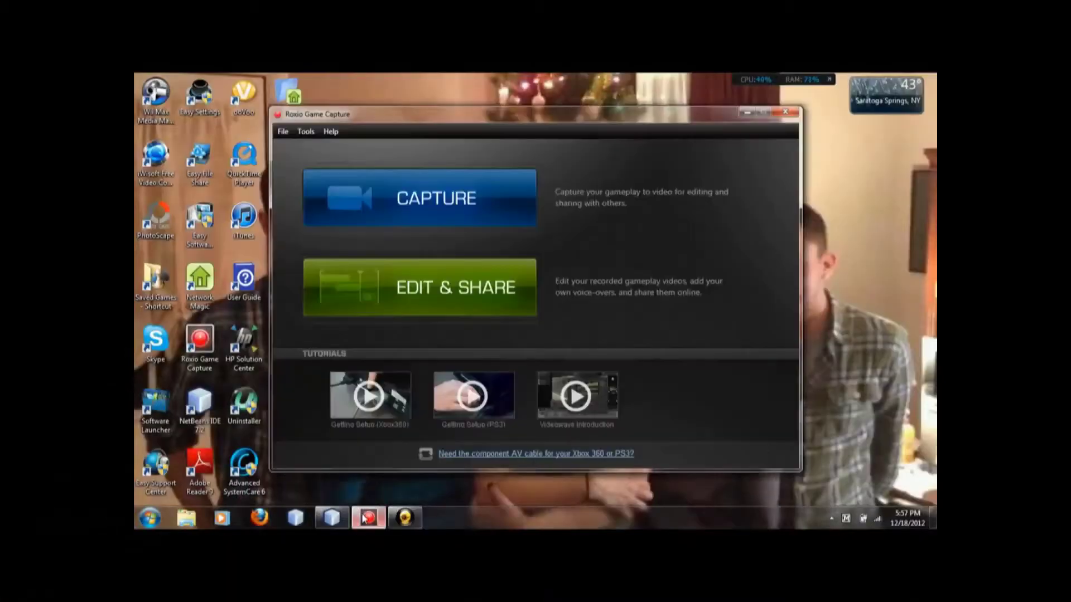
Launch VideoWave and create a new widescreen (16:9) production called Production 1.
click(474, 305)
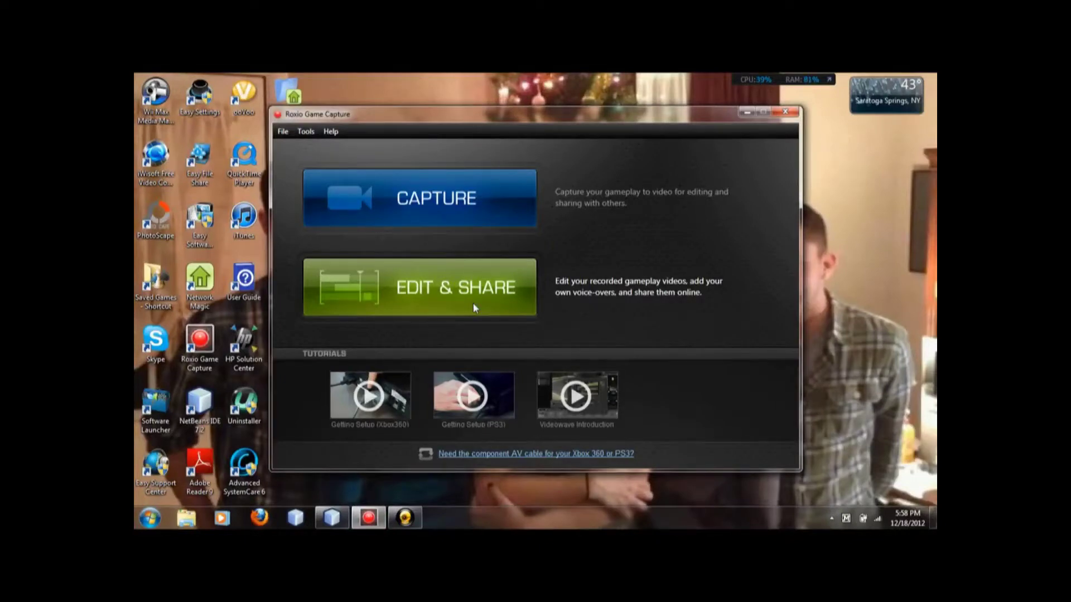
click(477, 299)
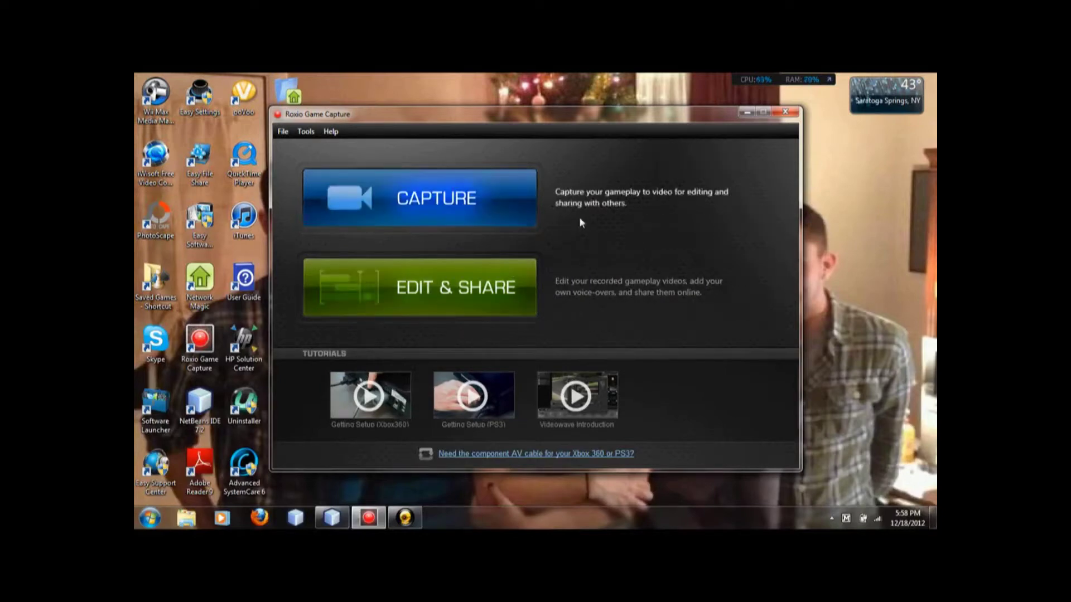
click(434, 297)
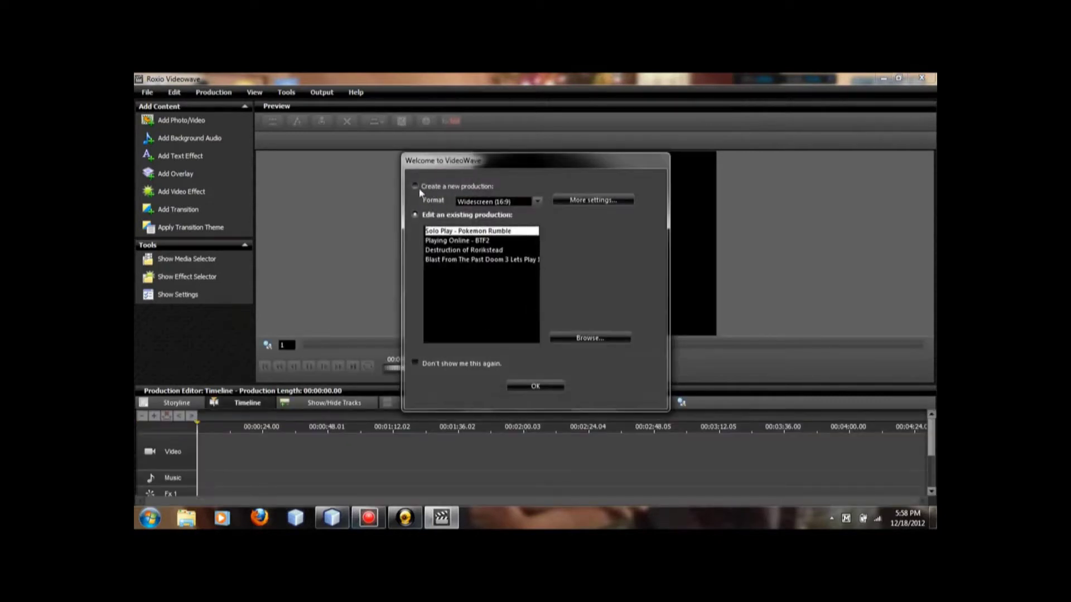
click(415, 186)
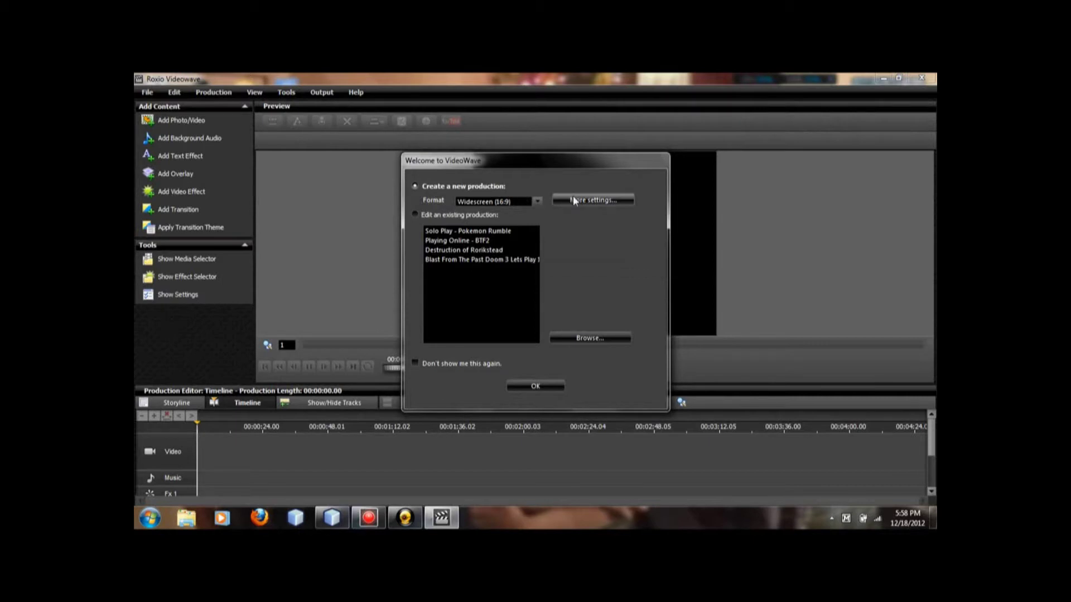
click(533, 384)
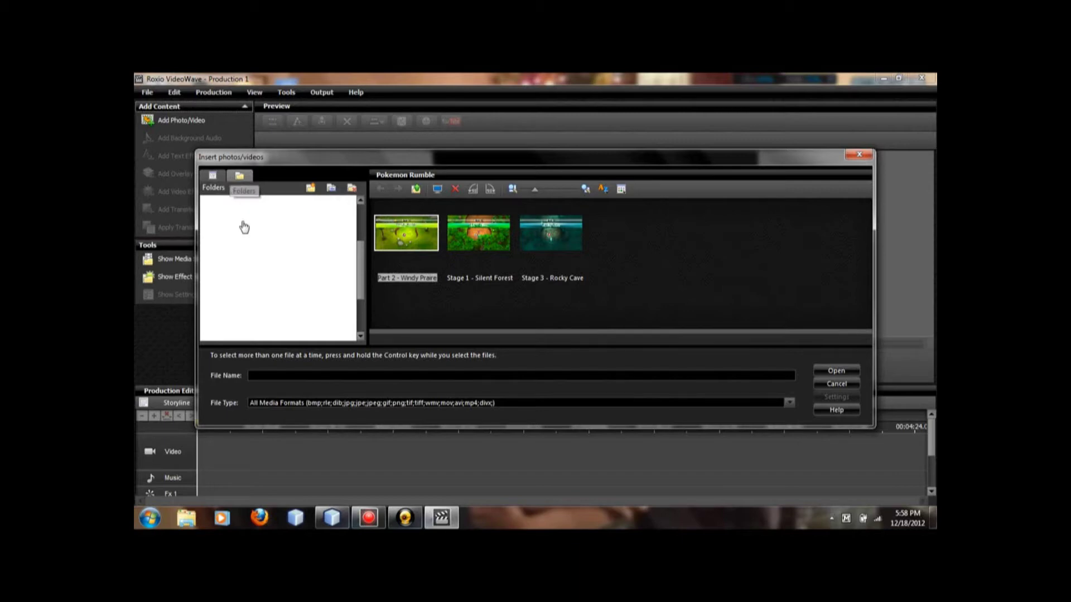
Add the 12-18-2012_00 gameplay video from All Videos in My Media to the timeline.
click(239, 175)
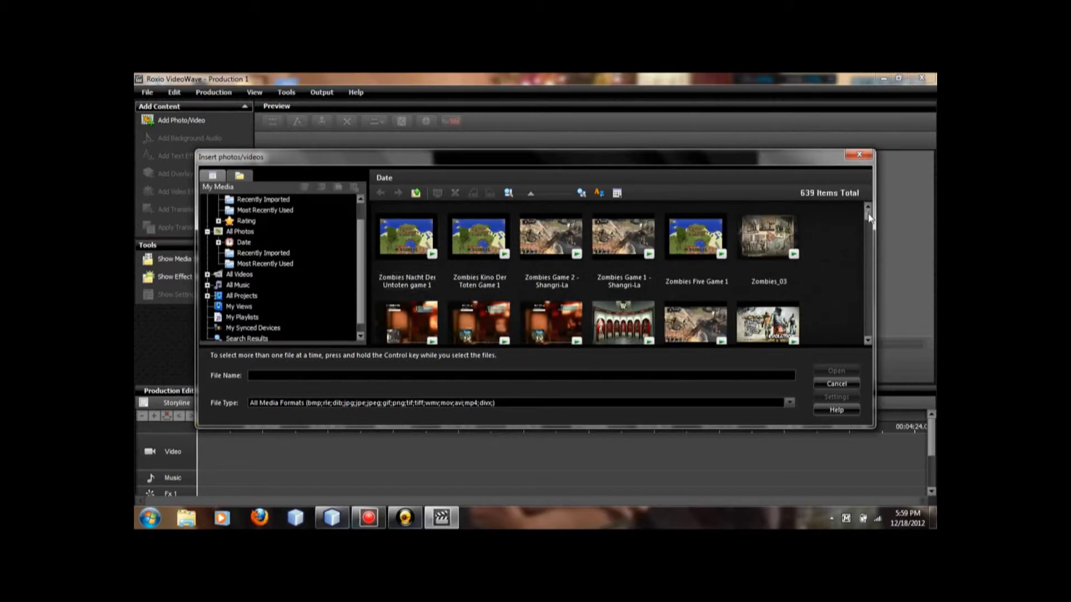
drag(868, 219, 867, 234)
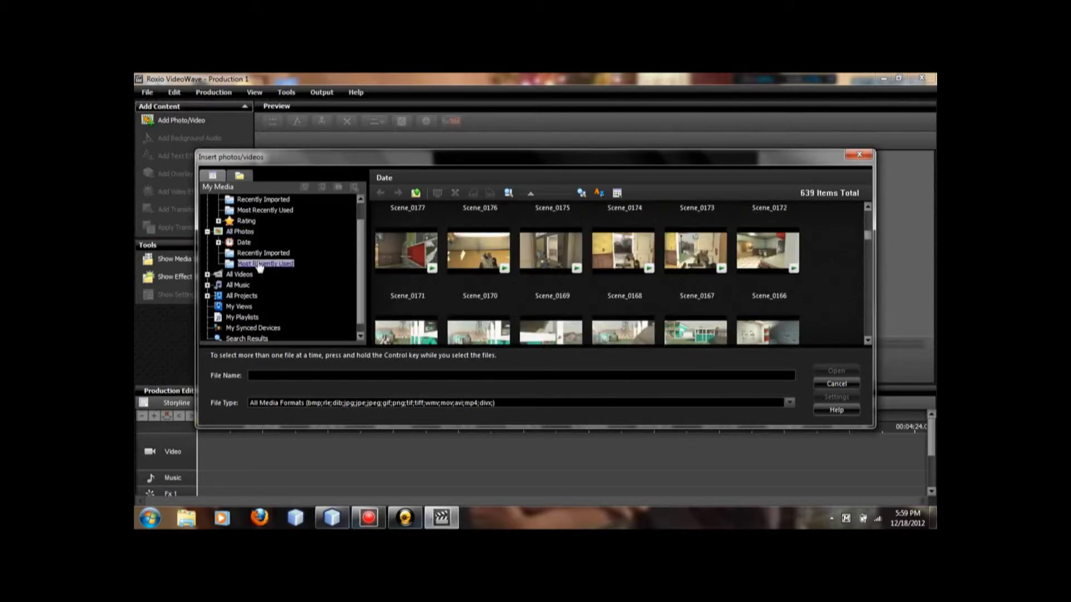
click(240, 275)
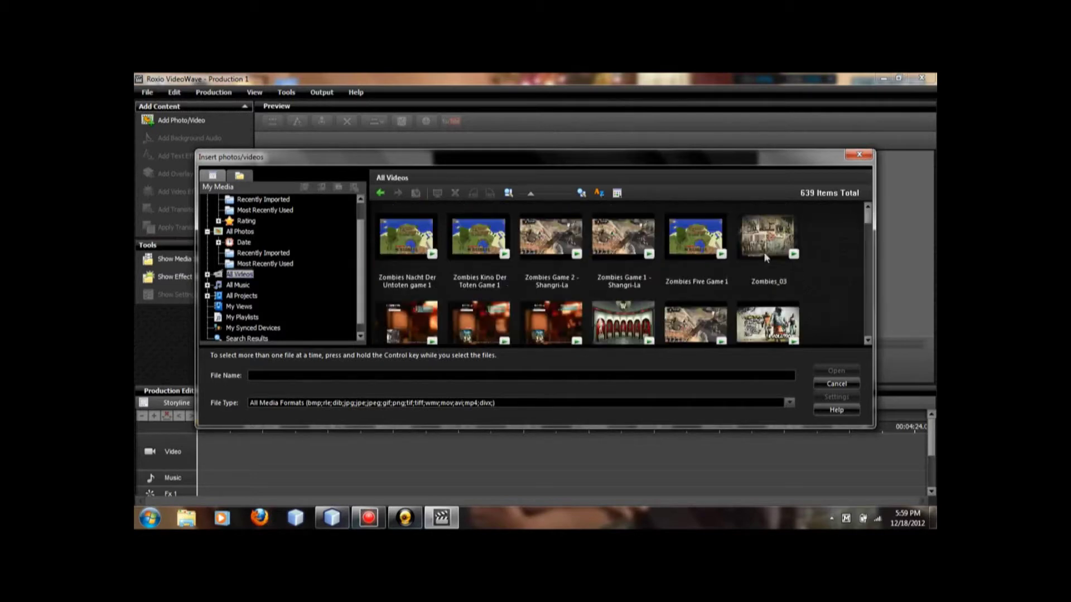
drag(868, 222, 873, 317)
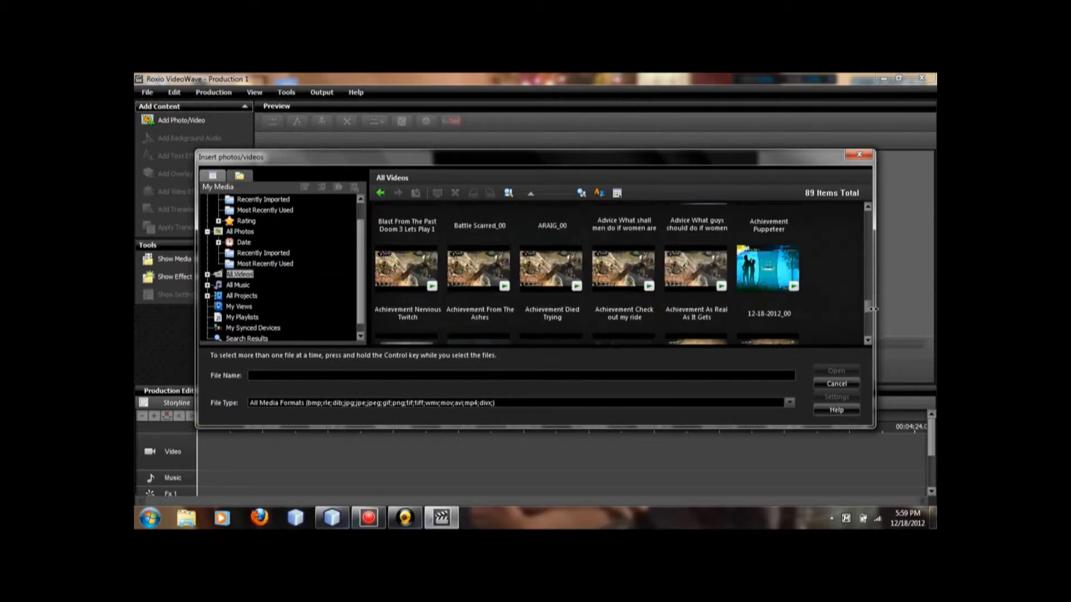
double_click(772, 271)
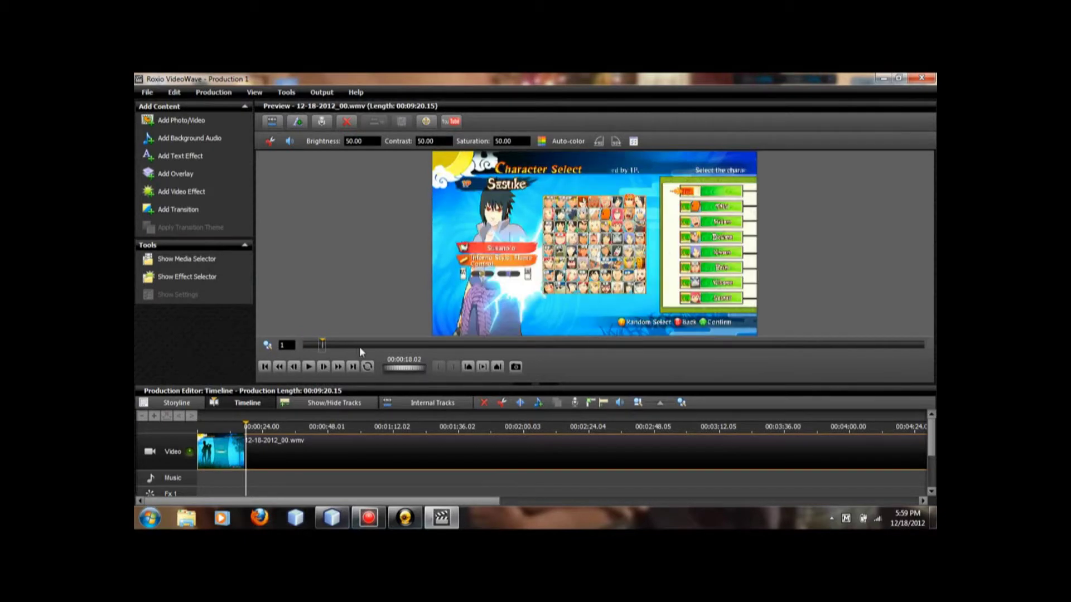
Split the clip at the First Battle screen and scrub the preview between 00:02:23 and 00:03:05.
click(367, 346)
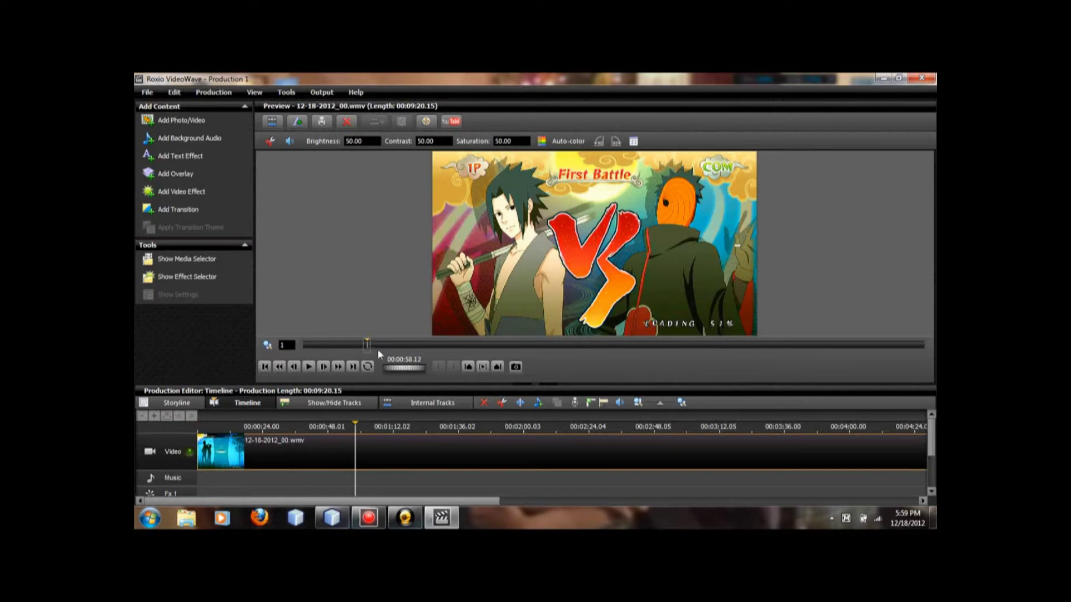
click(520, 403)
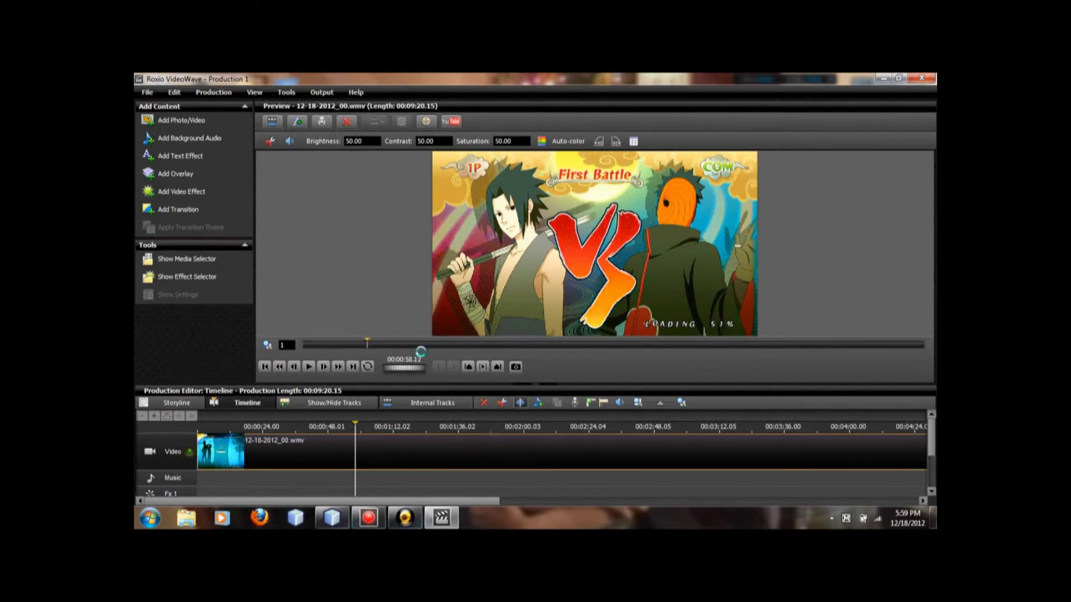
click(473, 346)
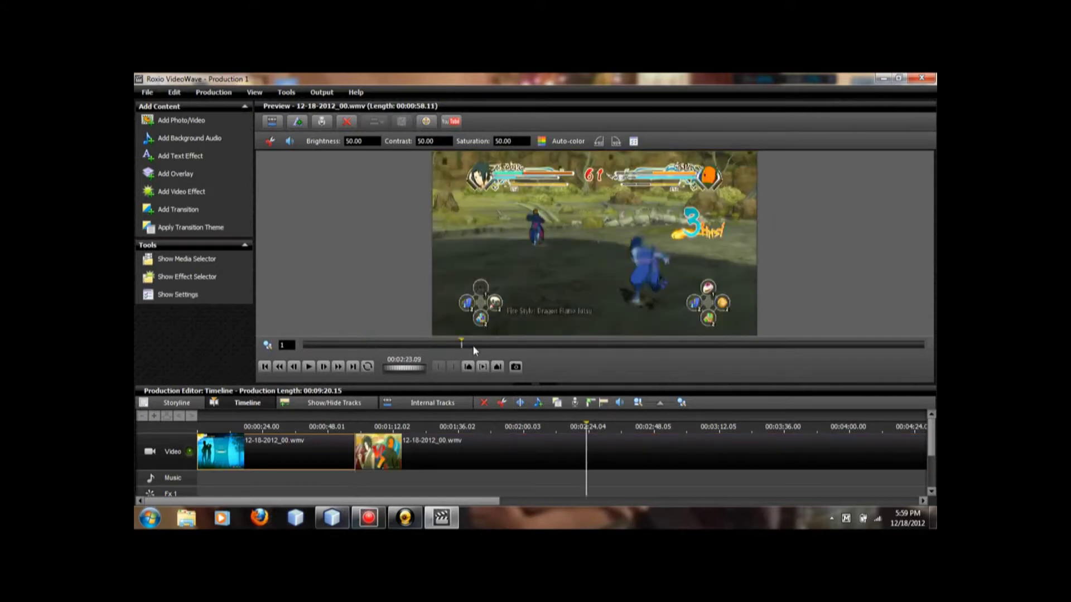
click(479, 345)
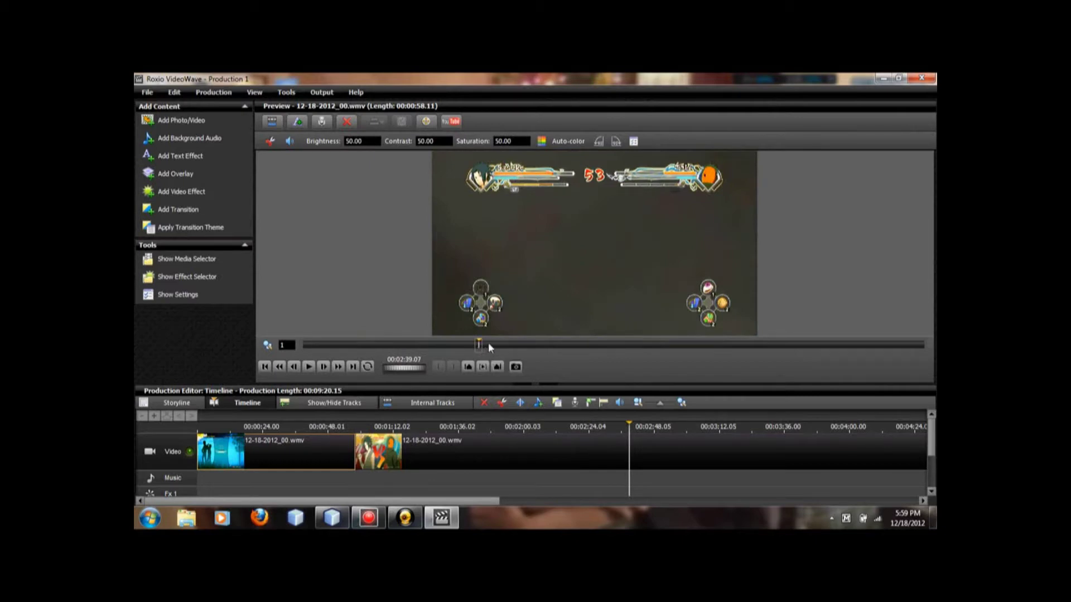
click(486, 344)
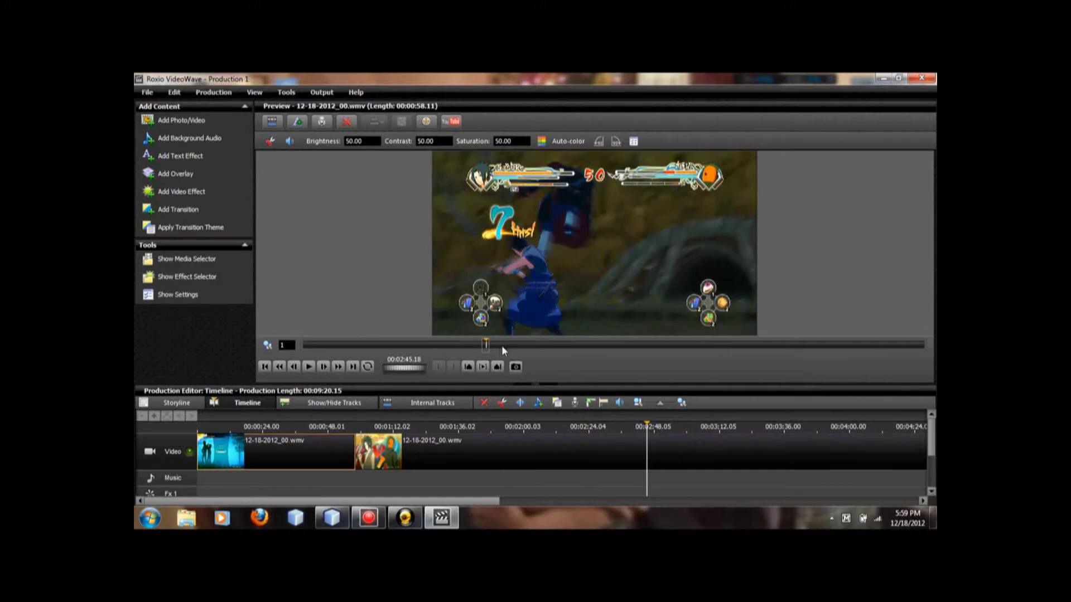
click(508, 347)
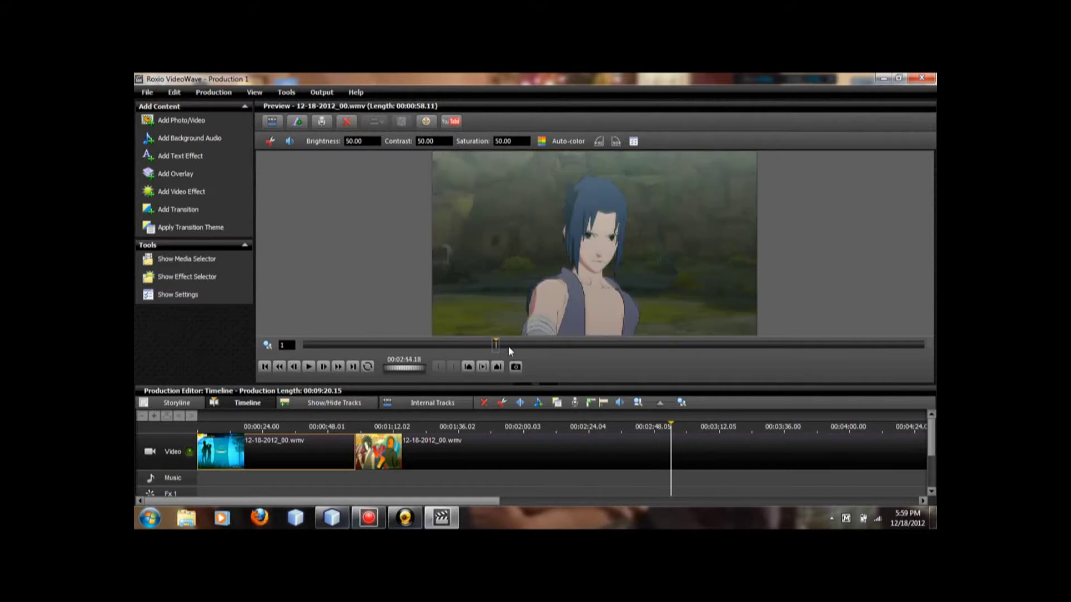
click(501, 345)
click(514, 432)
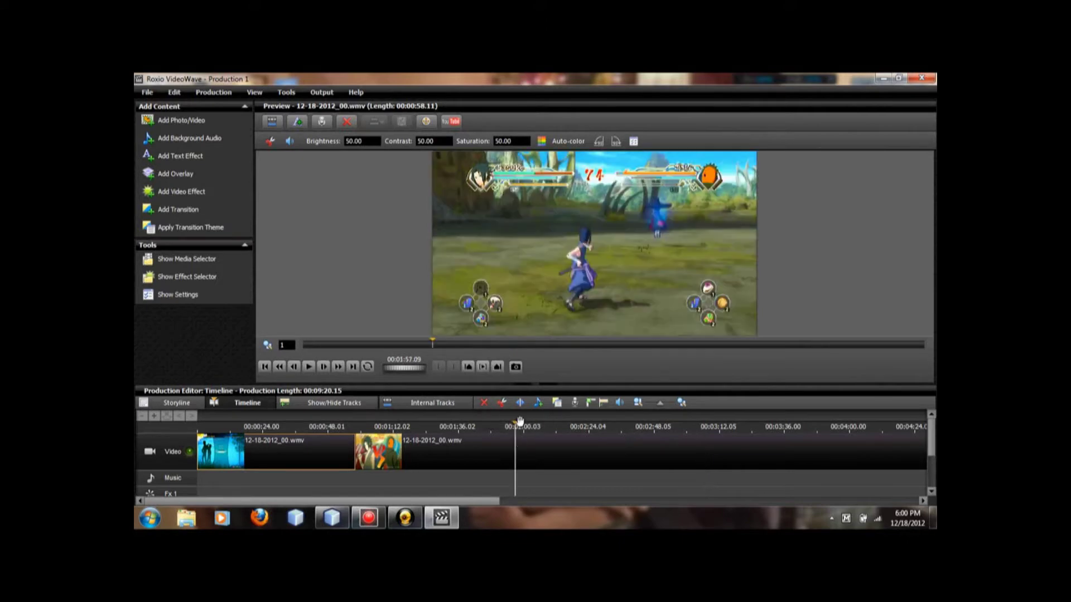
Split the second clip near 00:02:58 and delete the opening clip, leaving 00:08:22.04.
click(529, 449)
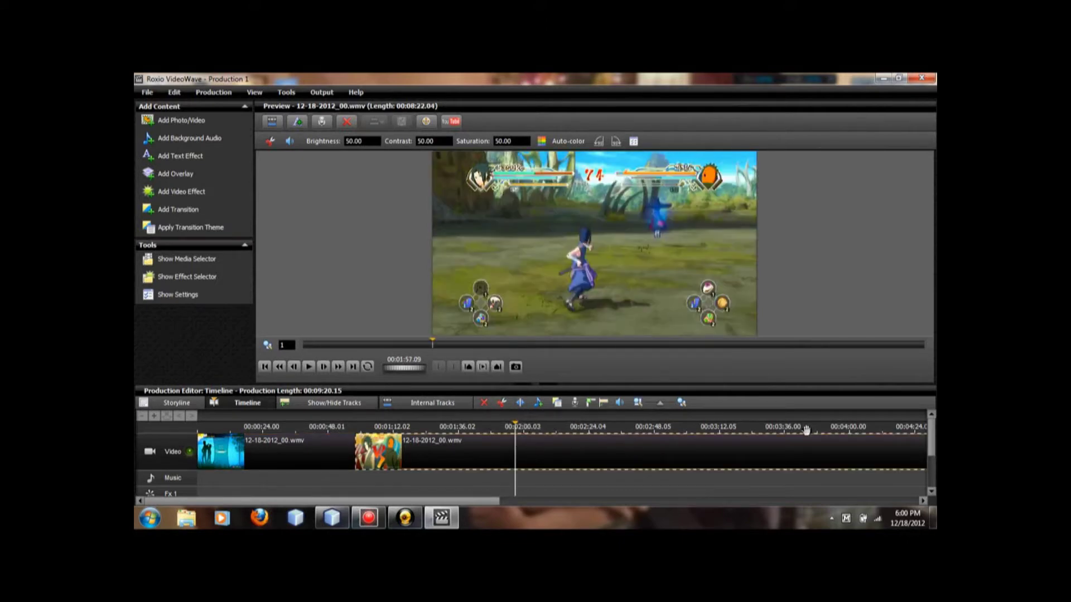
click(502, 349)
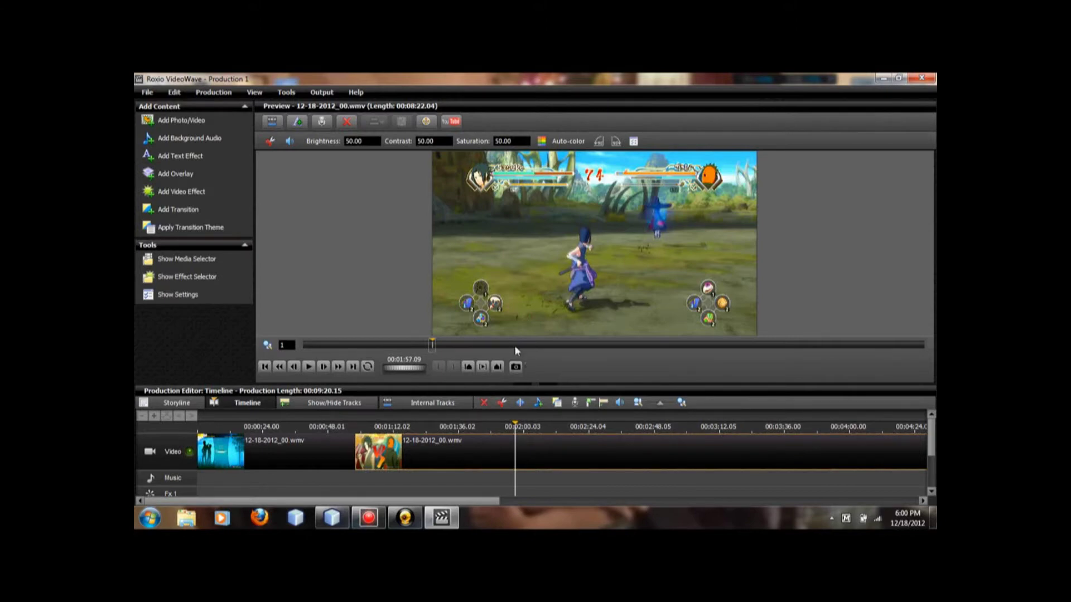
click(514, 346)
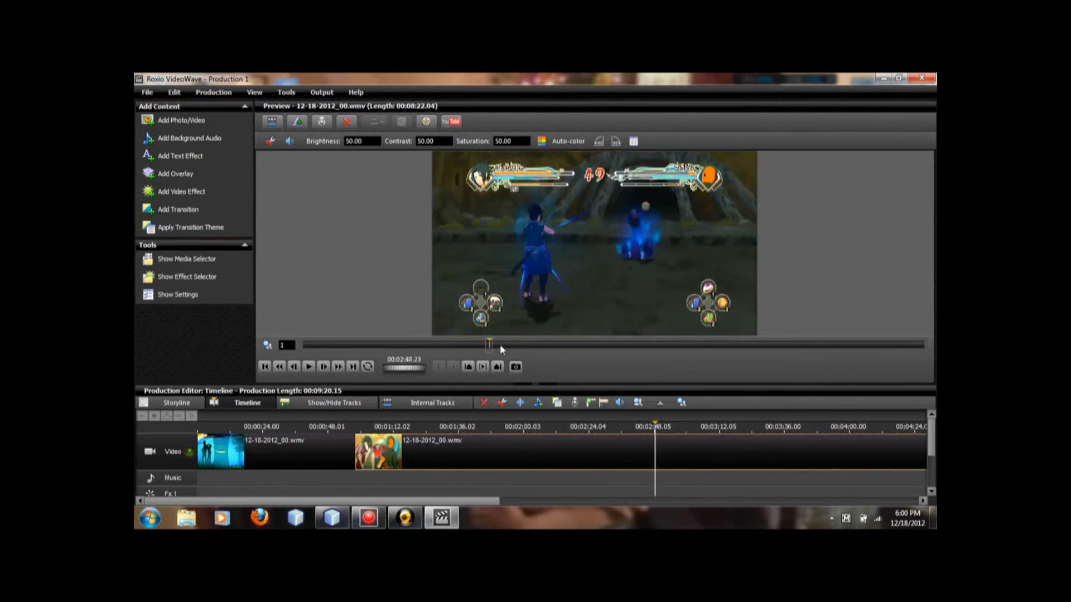
click(501, 345)
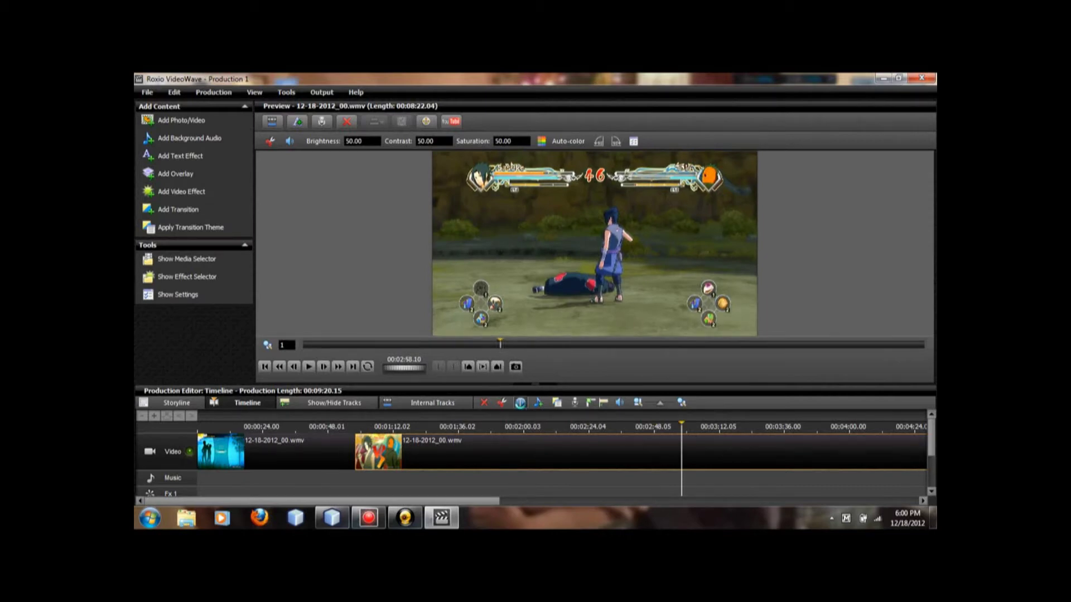
click(519, 402)
click(295, 456)
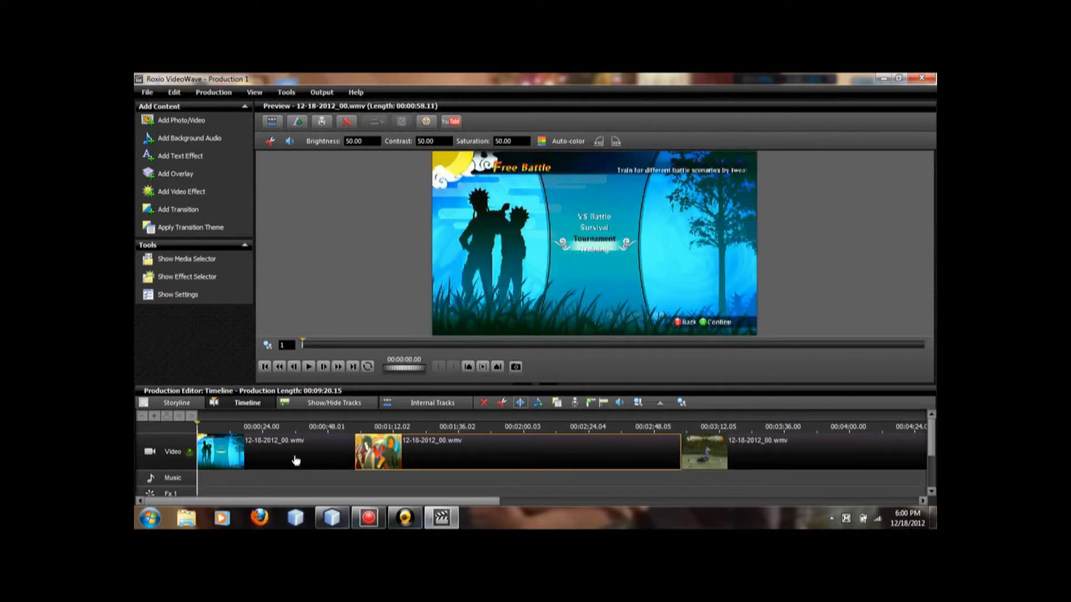
key(Delete)
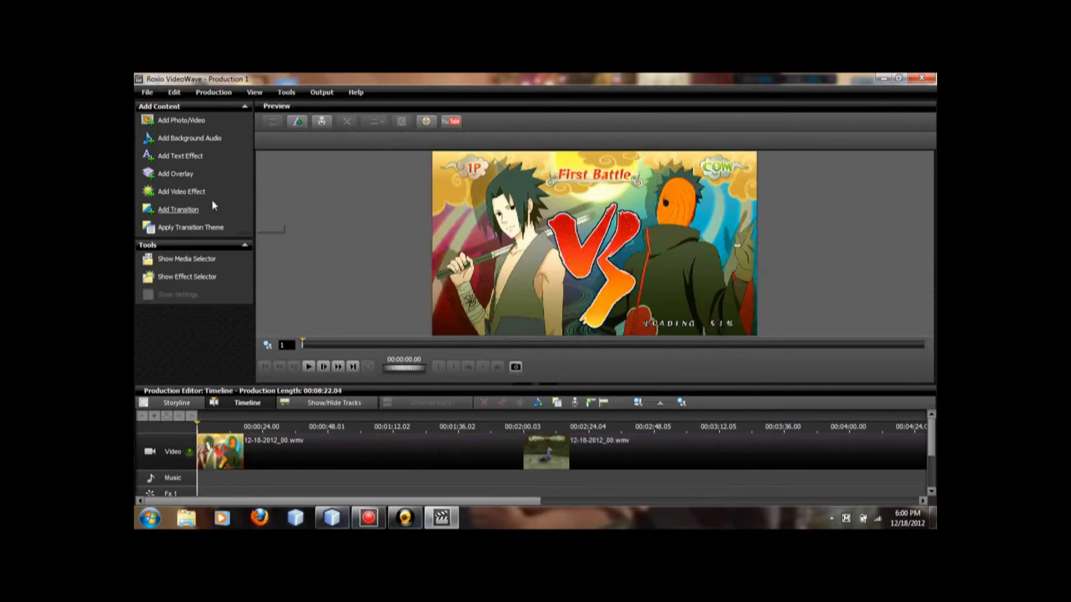
Add the Wedding overlay from the overlay list at the start of the gameplay footage.
click(227, 160)
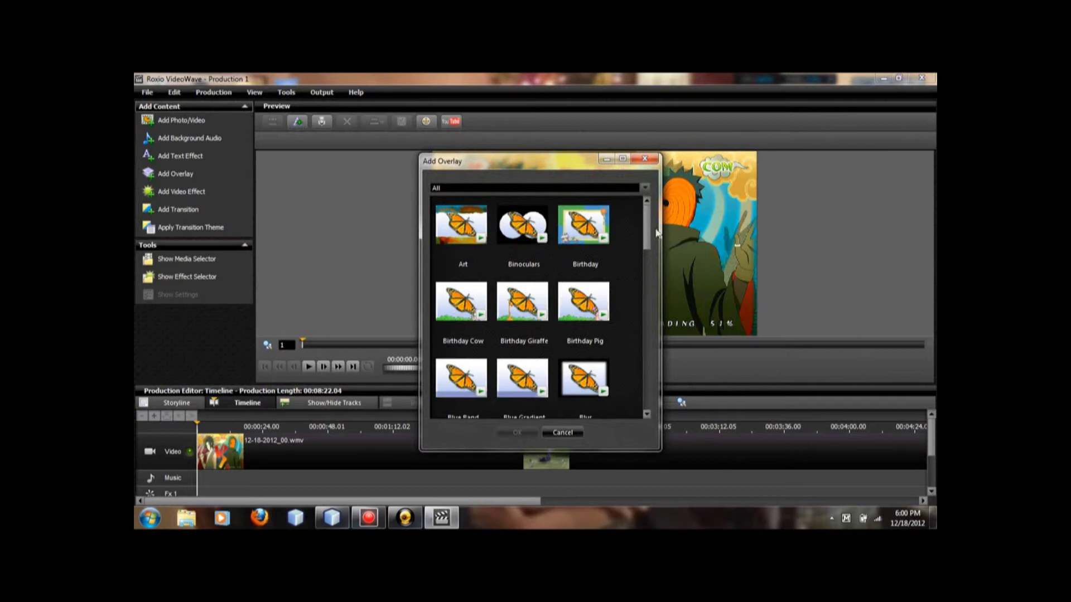
drag(647, 222, 654, 383)
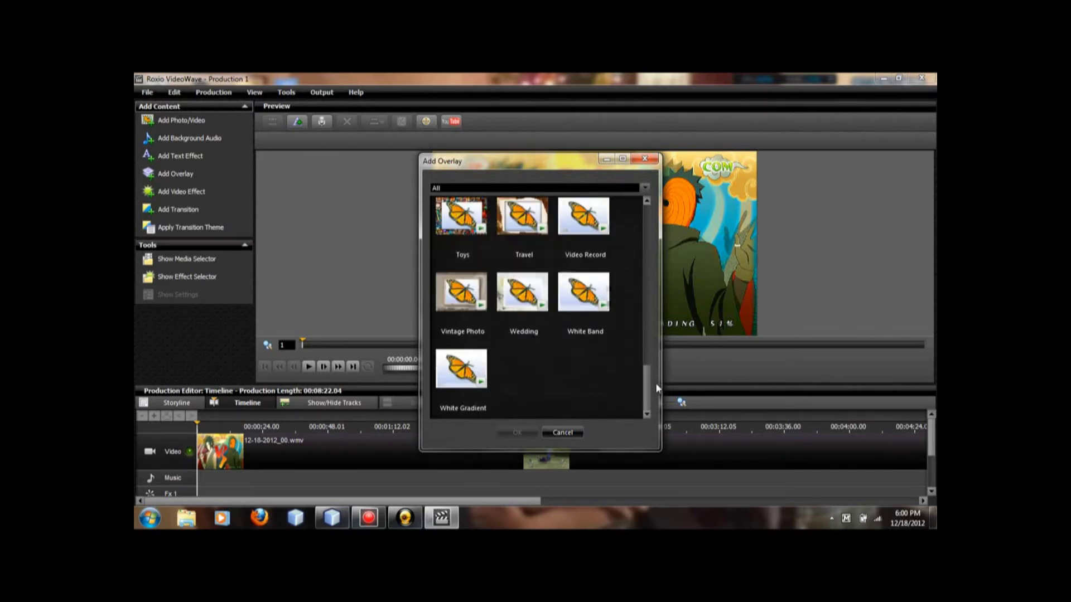
double_click(541, 306)
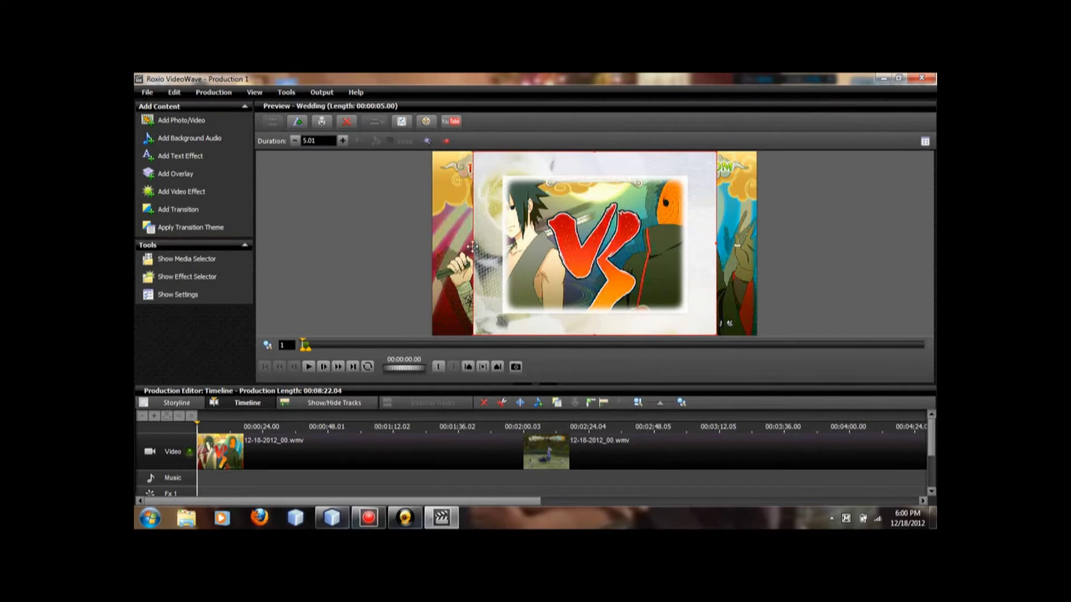
Widen the Wedding frame left and right and resize it from its top corners.
drag(469, 244, 430, 244)
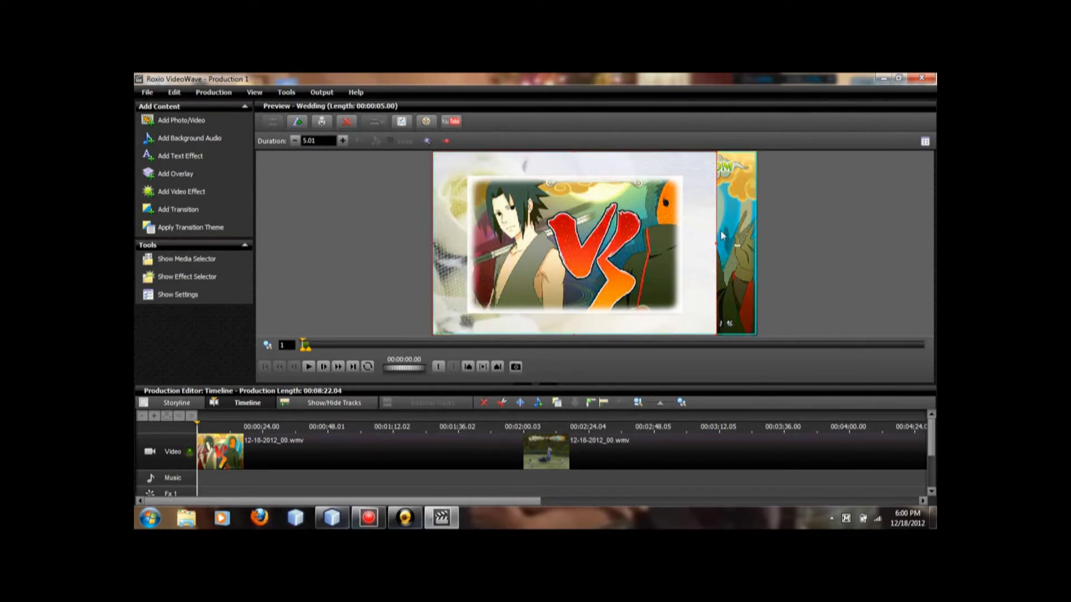
drag(712, 243, 756, 240)
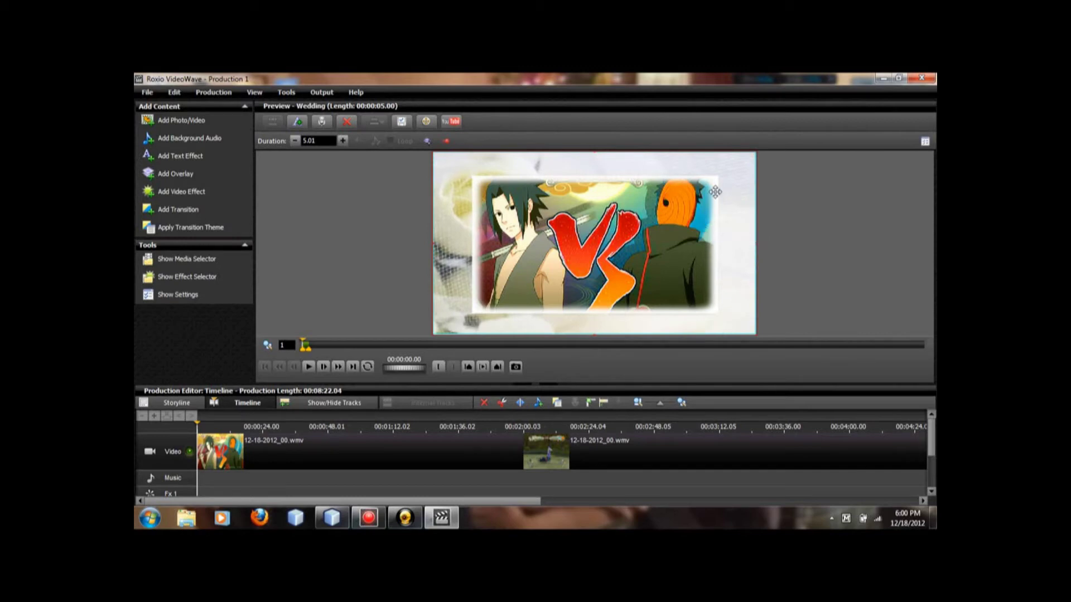
drag(725, 173, 758, 150)
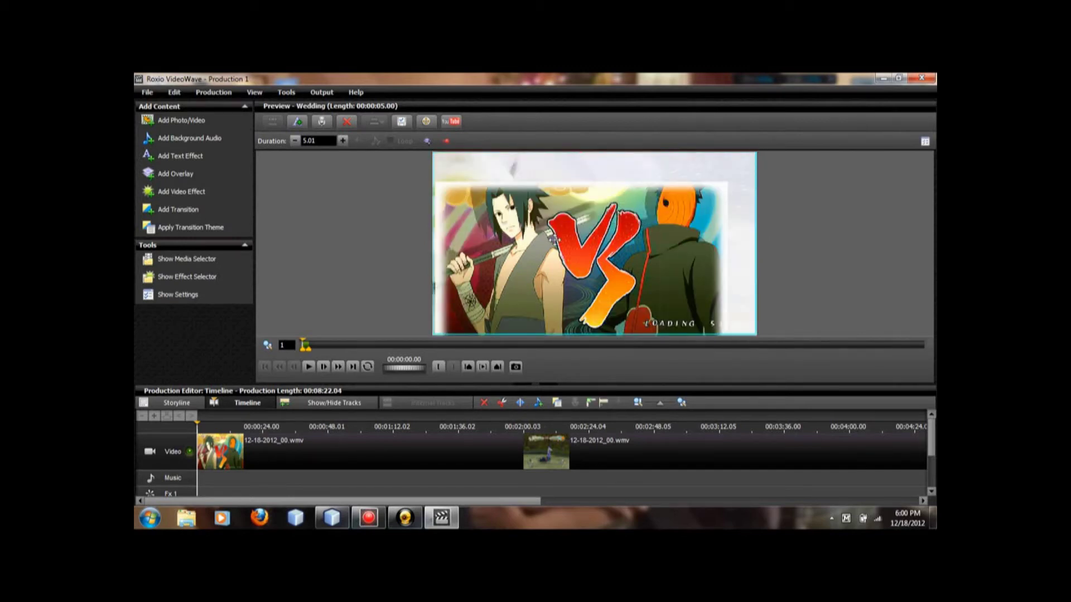
drag(593, 186, 580, 226)
drag(434, 210, 435, 153)
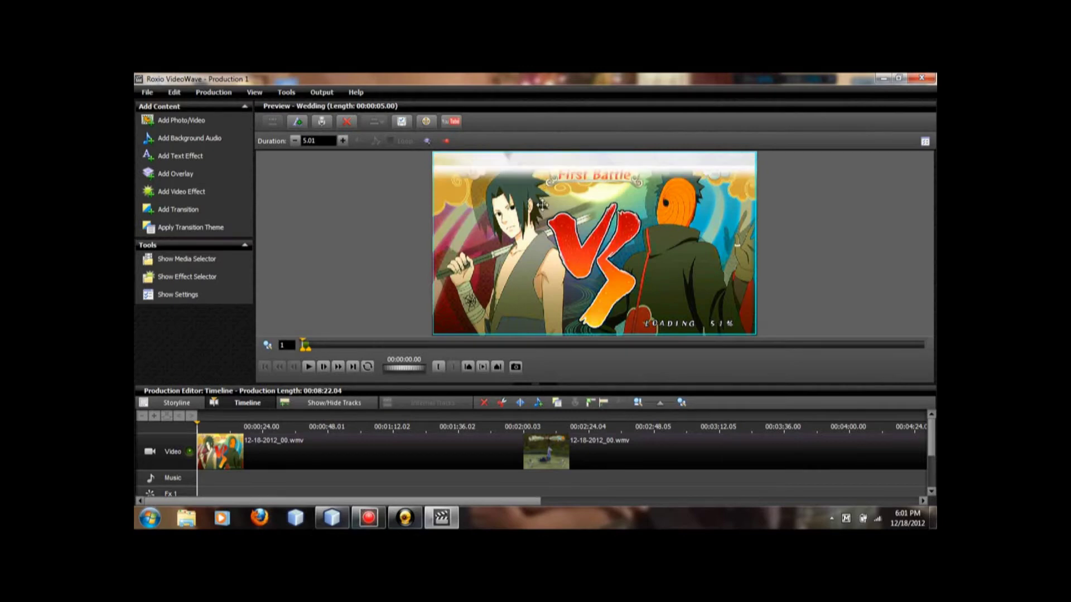
Drag the Wedding frame until it borders the whole First Battle preview.
drag(541, 205, 489, 199)
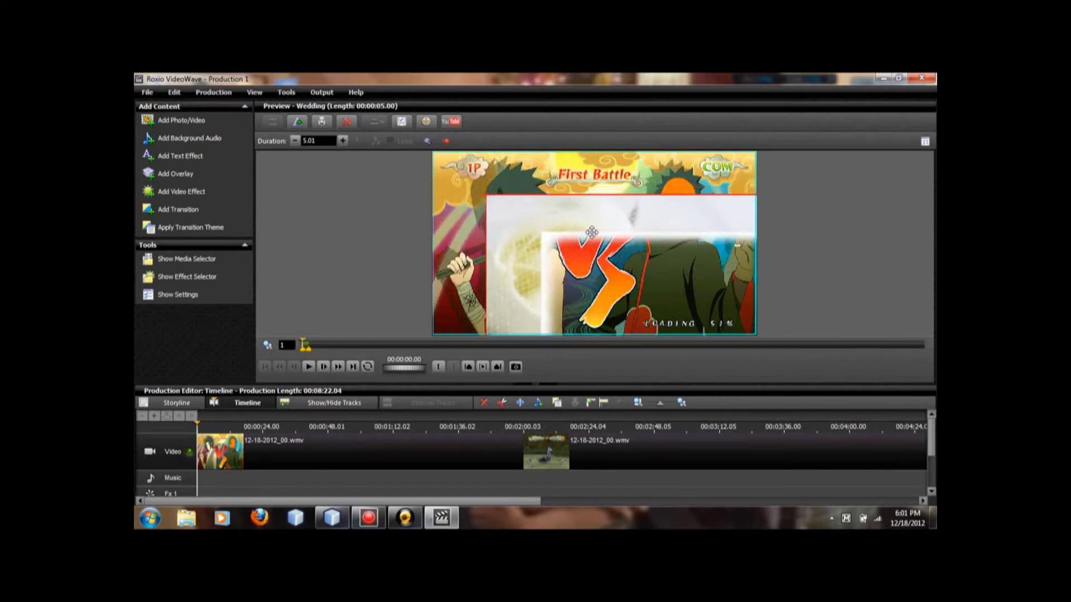
drag(592, 232, 498, 189)
drag(567, 208, 443, 151)
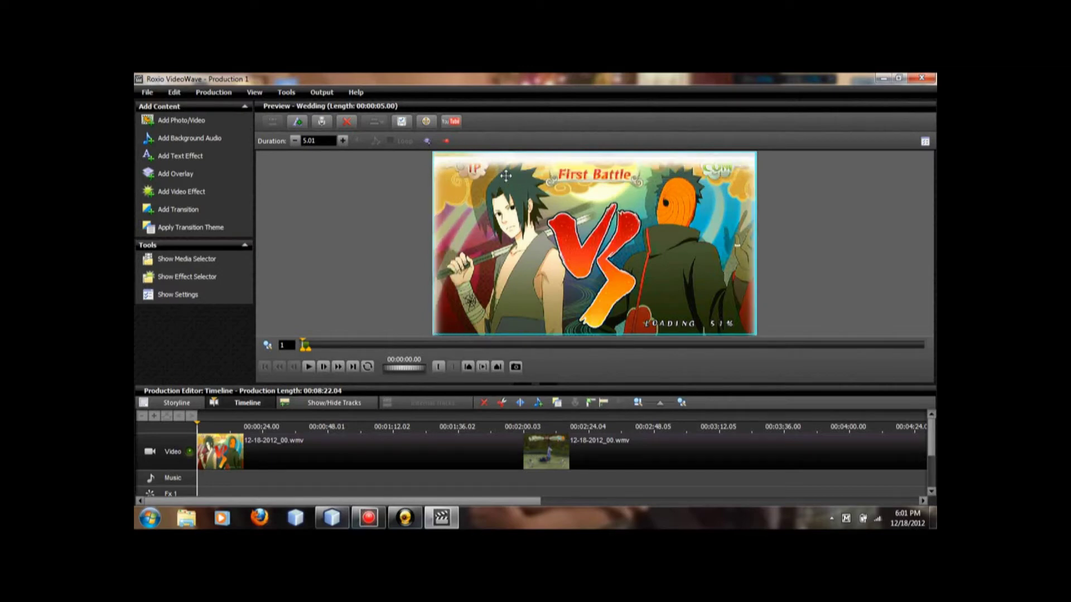
mouse_move(505, 165)
mouse_down()
mouse_move(583, 239)
mouse_move(497, 221)
mouse_move(510, 160)
mouse_up()
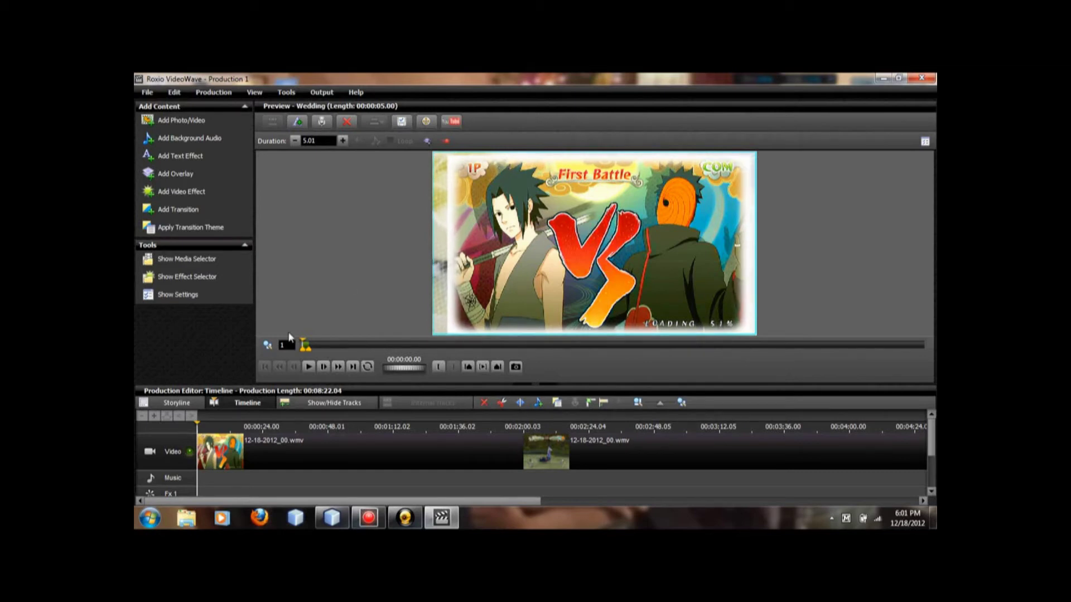
Extend the Wedding overlay to end at 00:01:10 (duration 70.87) and play it back to check.
click(308, 366)
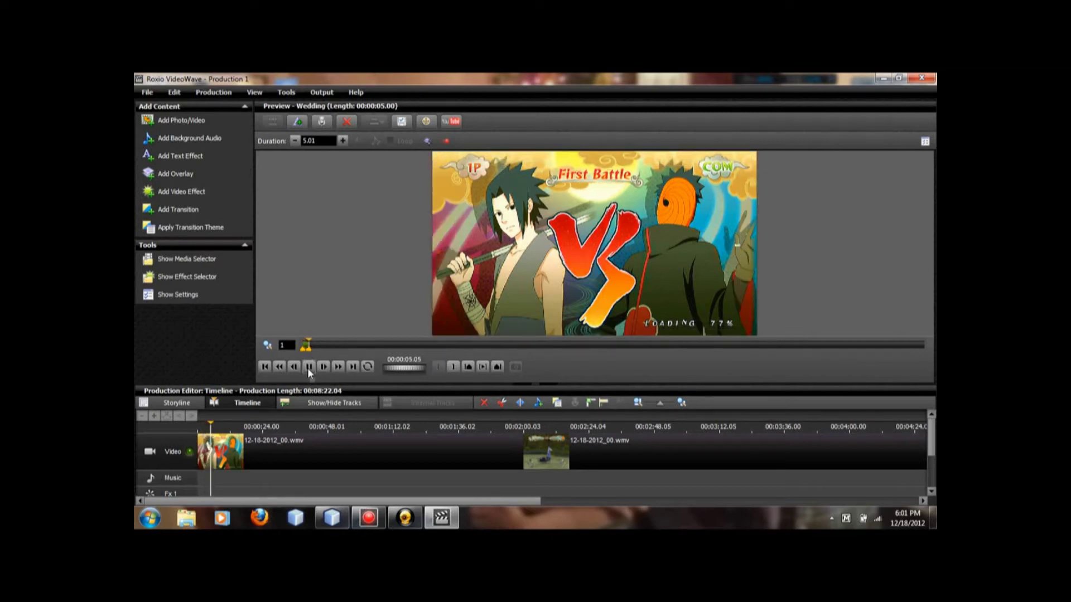
click(308, 367)
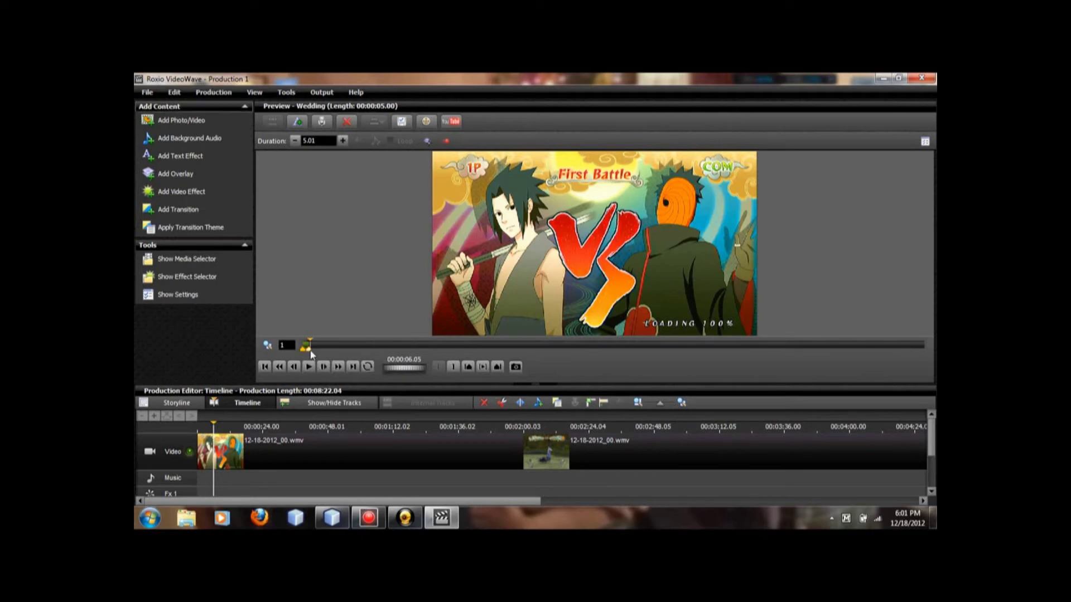
click(327, 349)
click(341, 348)
click(380, 346)
click(389, 348)
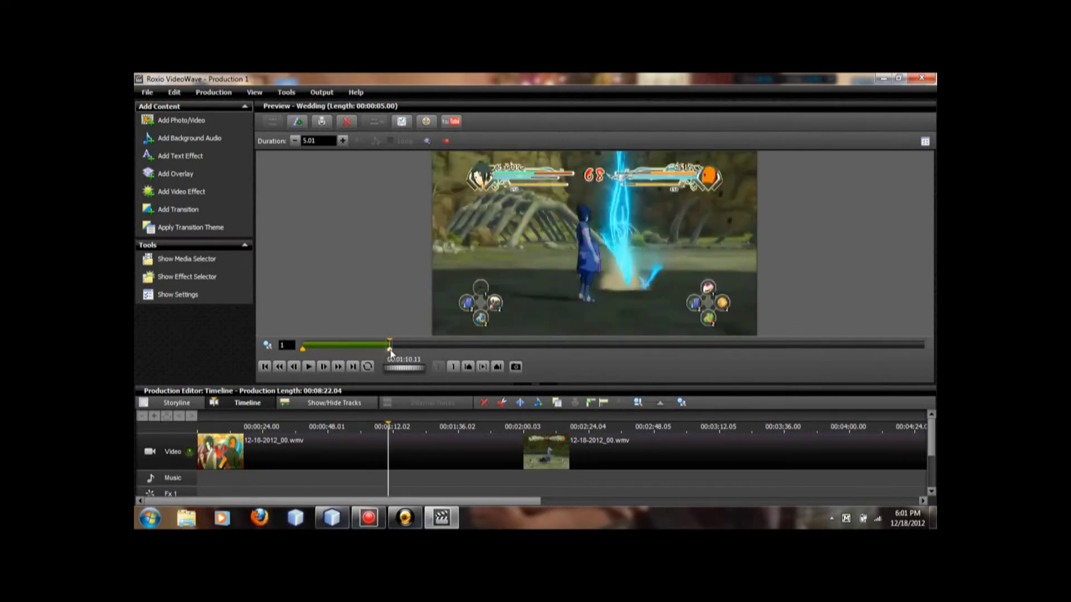
click(311, 348)
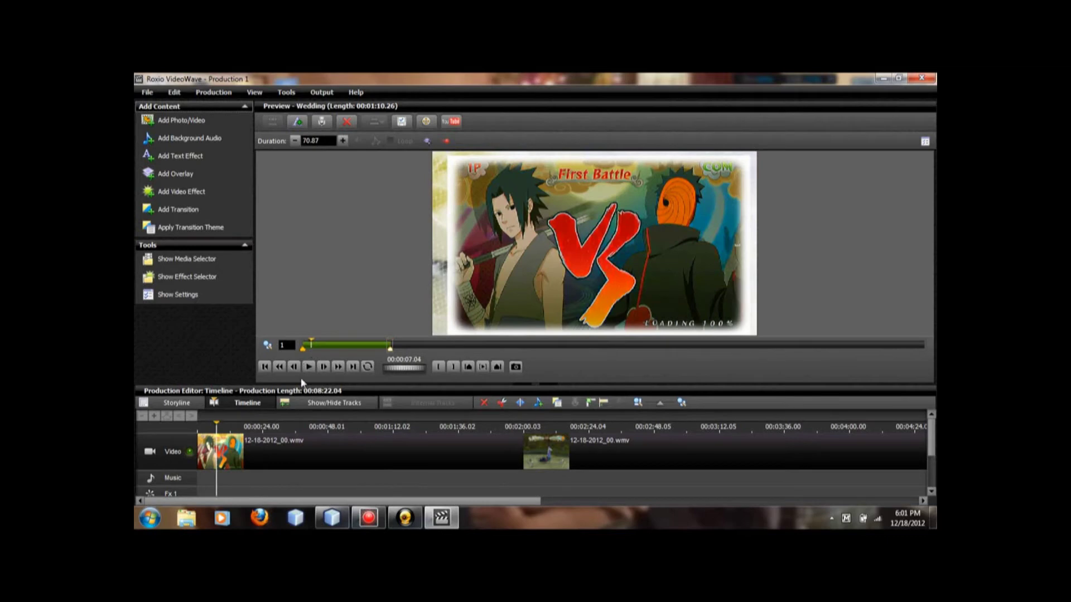
click(307, 366)
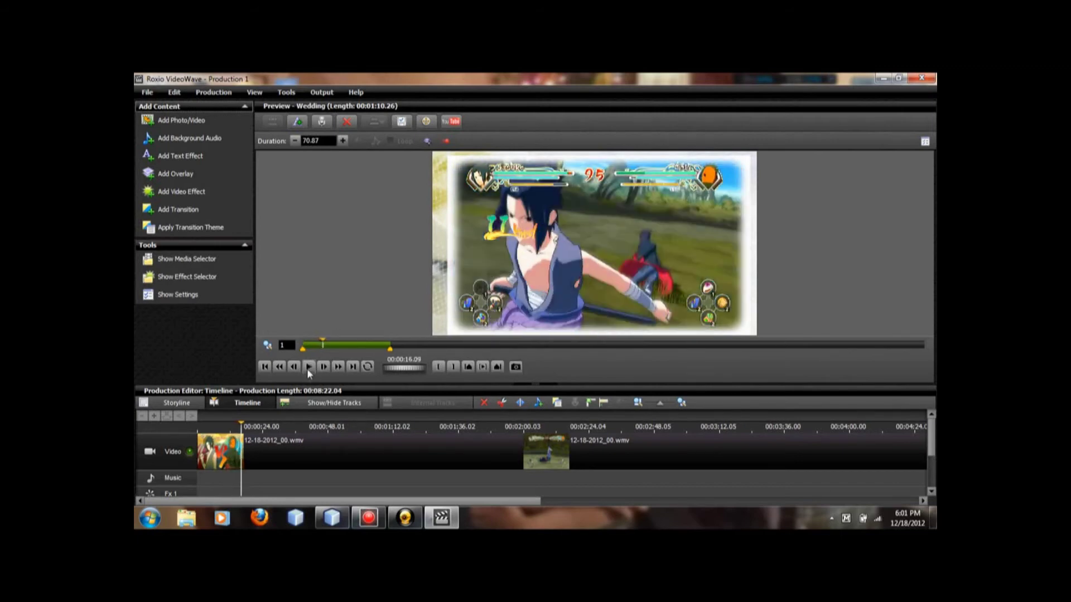
click(399, 347)
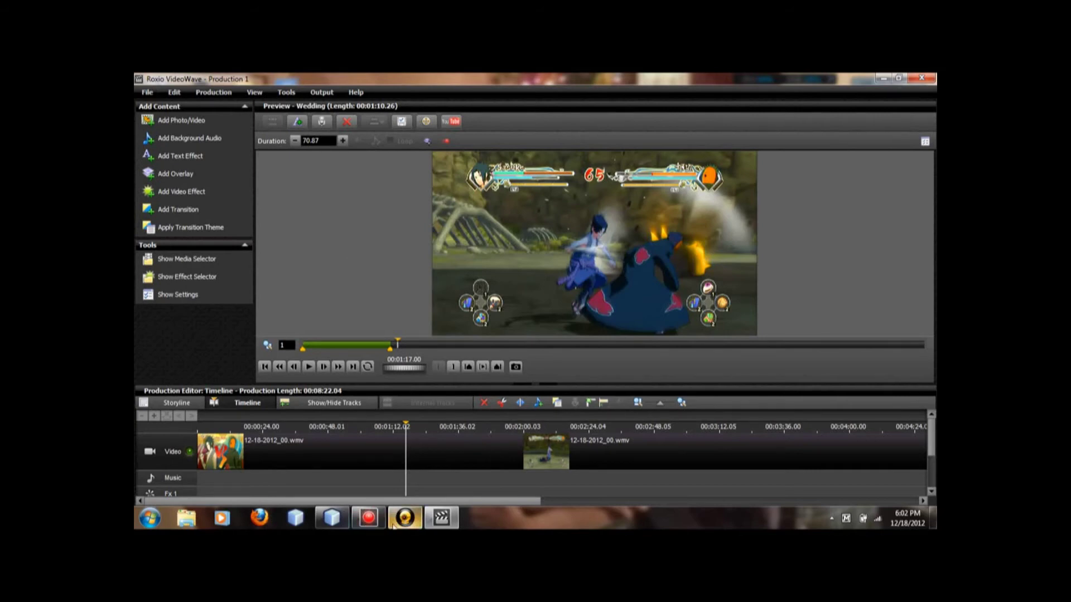
mouse_move(393, 525)
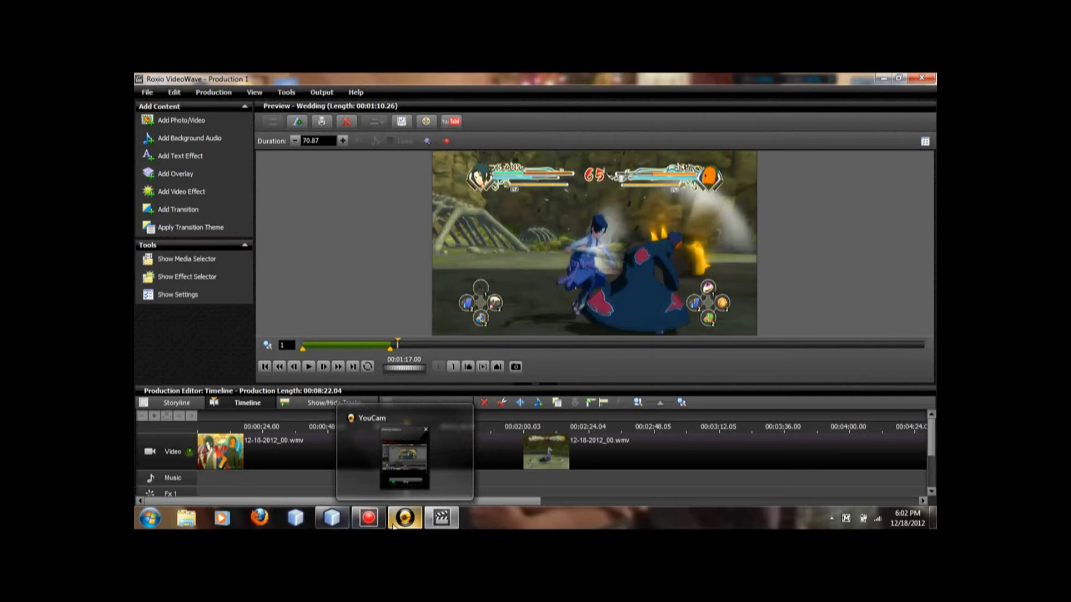